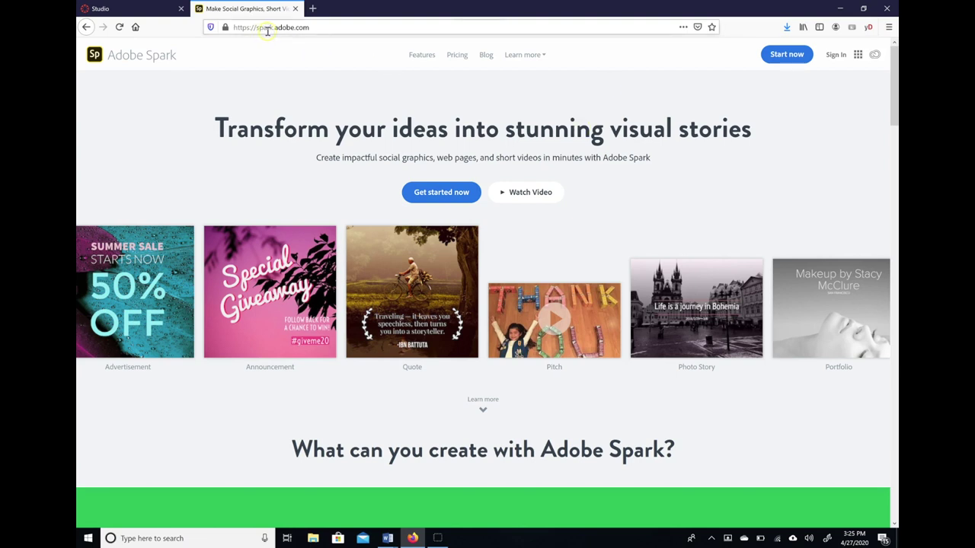
Sign in to Spark with an Adobe ID, accept the updated Terms of Use, and skip the welcome tour.
click(307, 26)
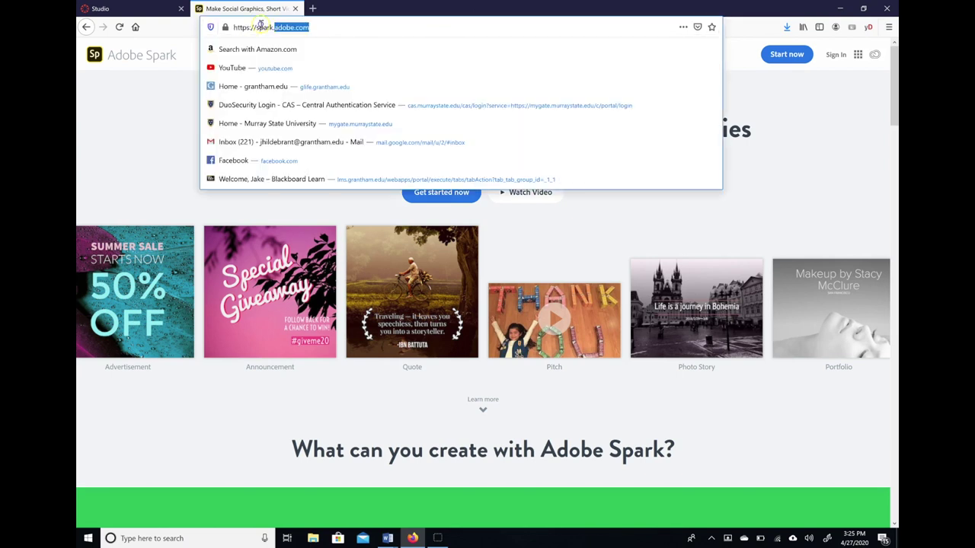
click(773, 106)
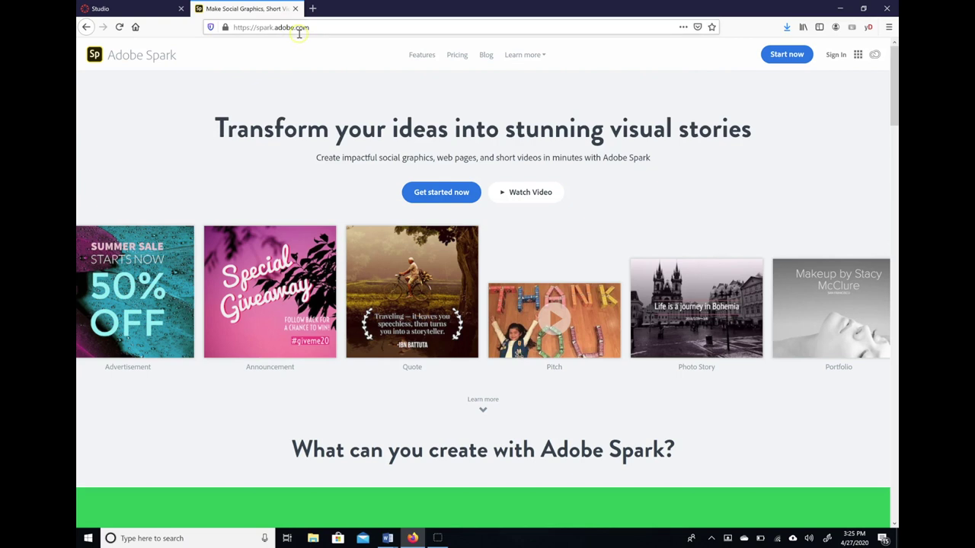
click(836, 56)
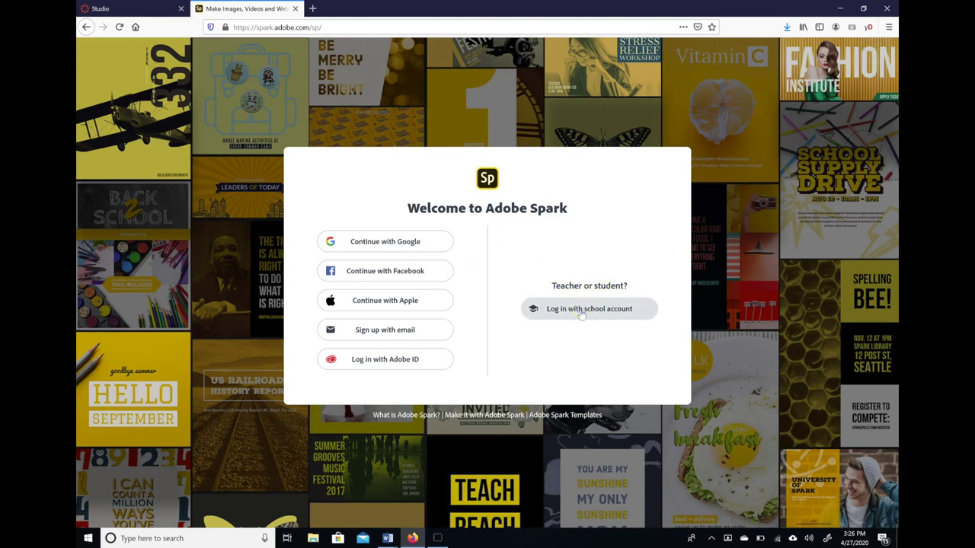
click(581, 309)
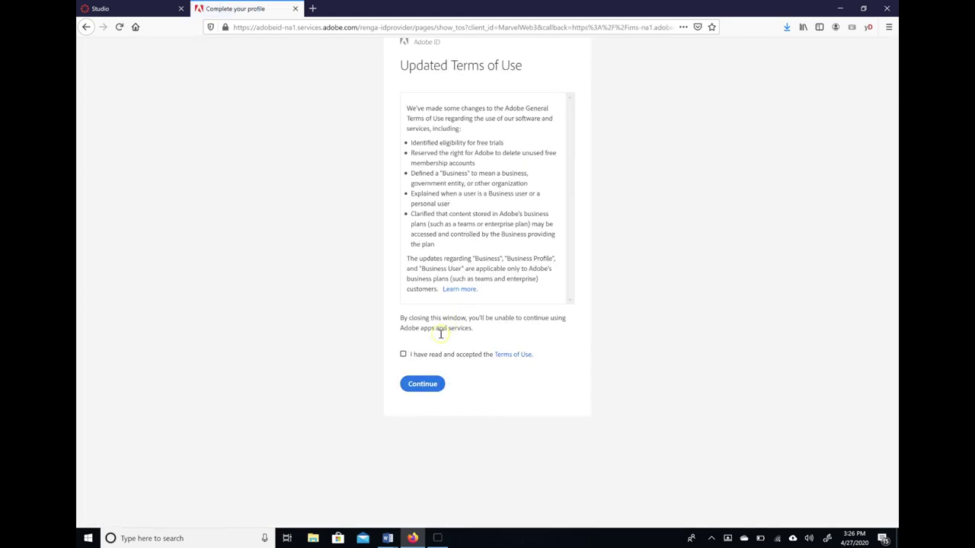
click(403, 354)
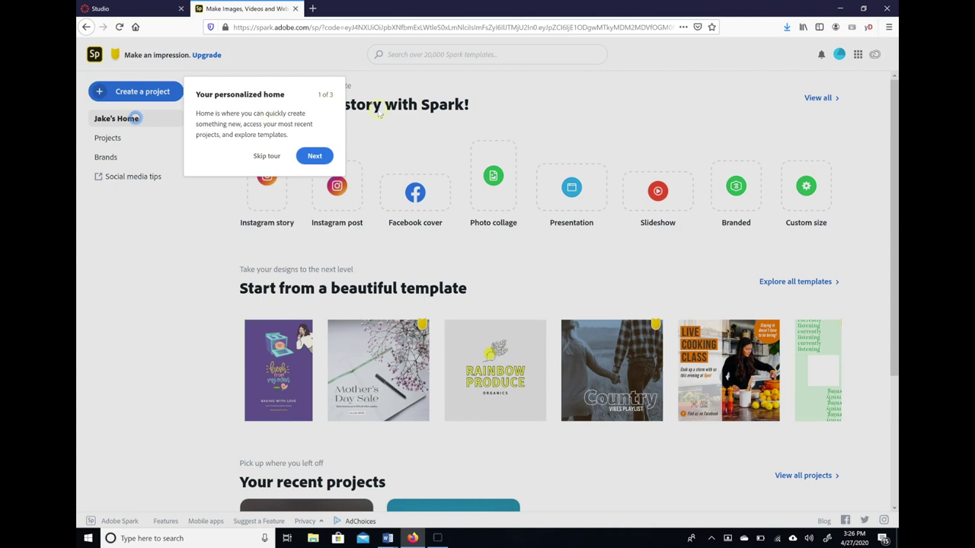
click(272, 156)
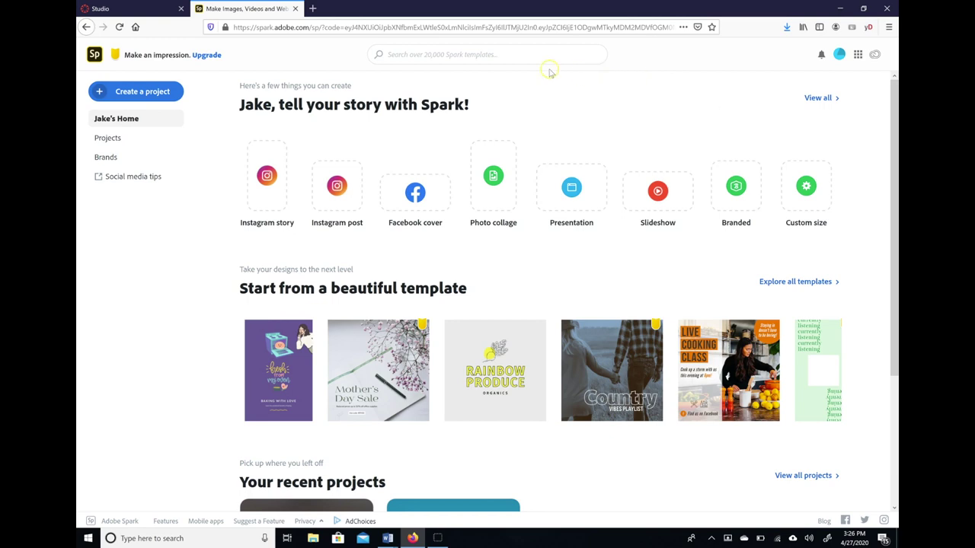
Search templates for 'infographic' and preview the Event Planner template from the 144 results.
click(523, 55)
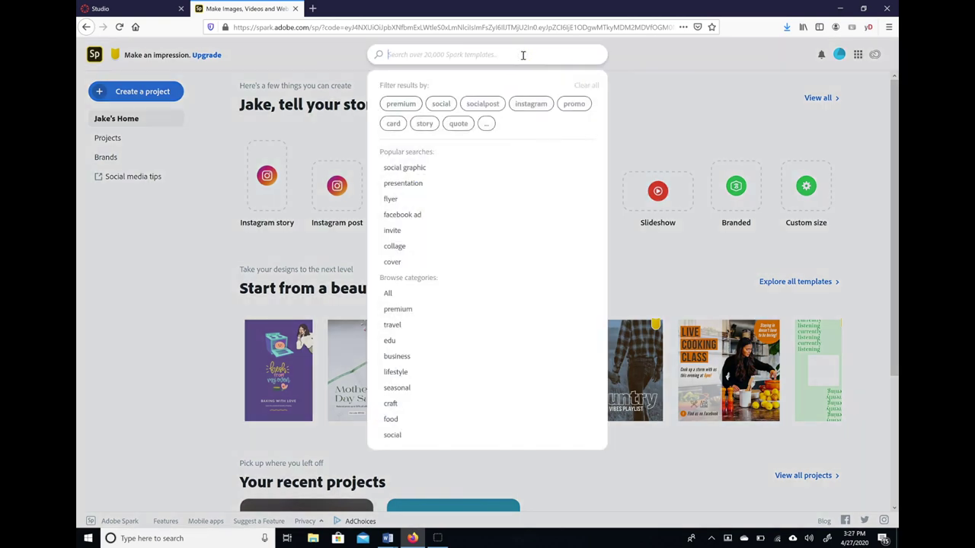
text(infographic)
key(Return)
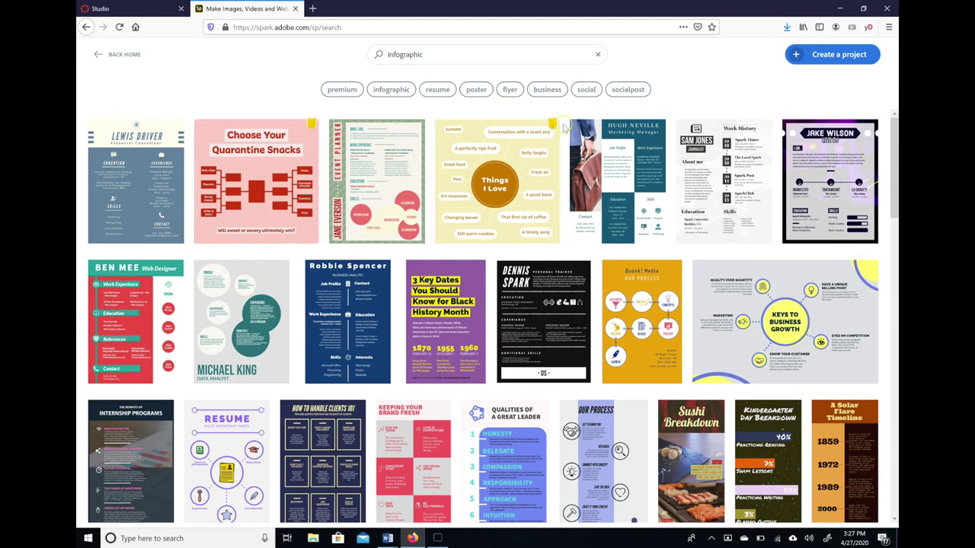
scroll(633, 185, down, 5)
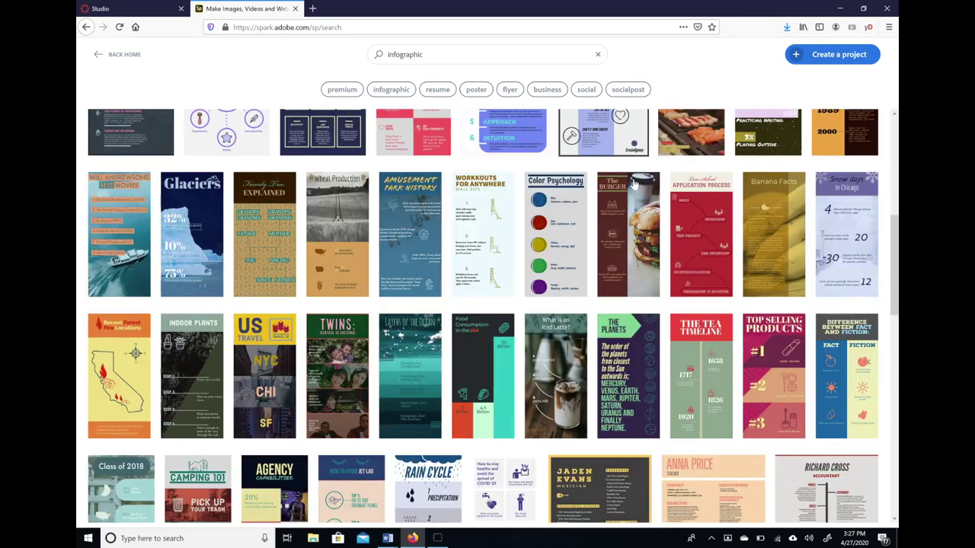
scroll(633, 185, down, 4)
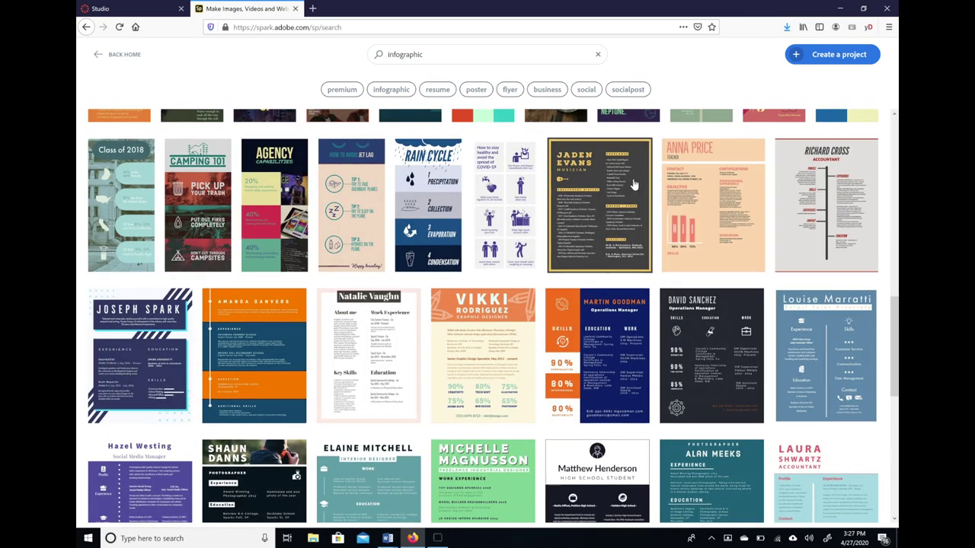
scroll(632, 185, down, 6)
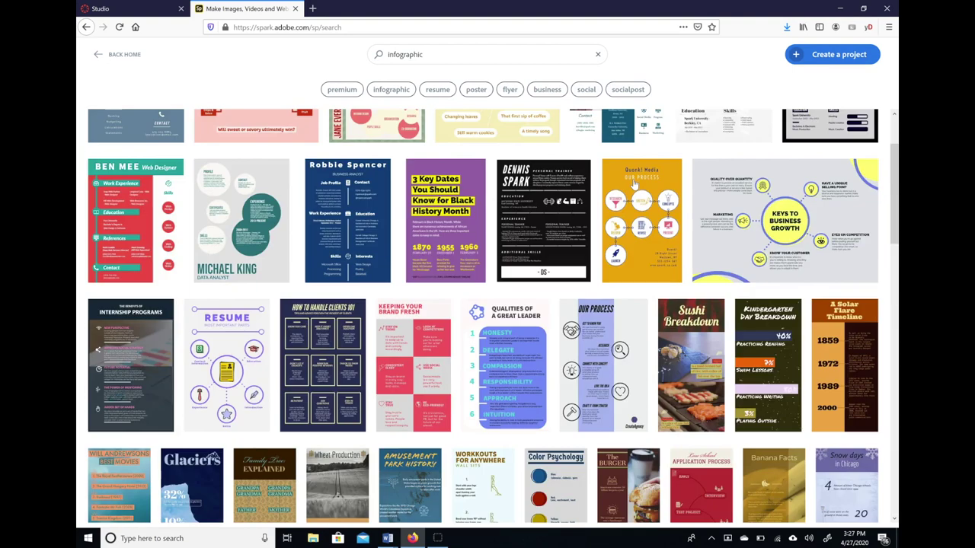
scroll(633, 185, up, 1)
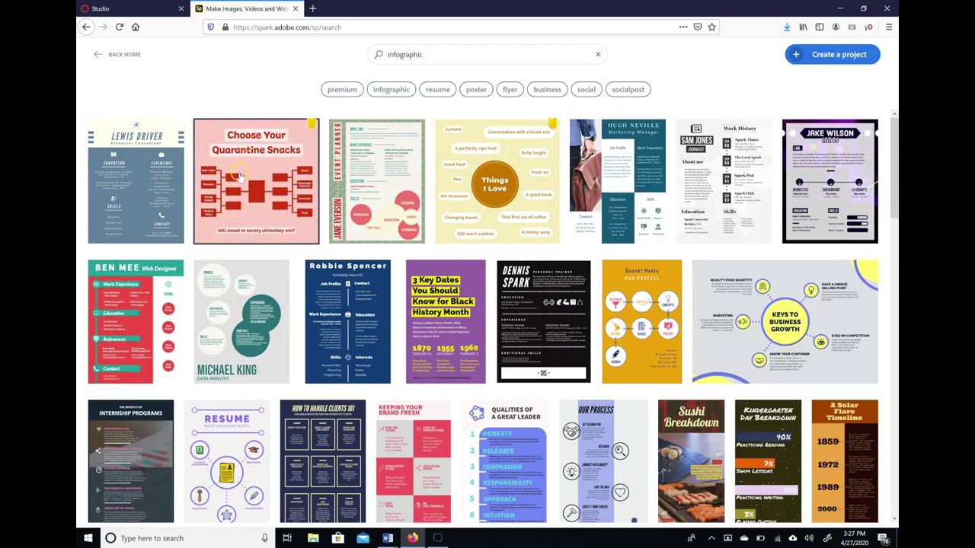
click(372, 160)
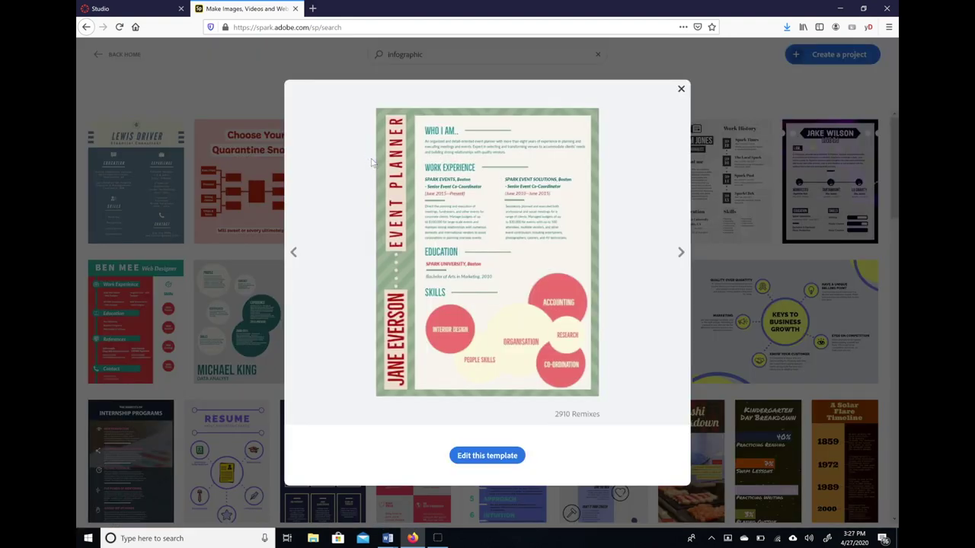
Open the Event Planner template as a new 'My Post' project, cancelling the template switch.
click(482, 455)
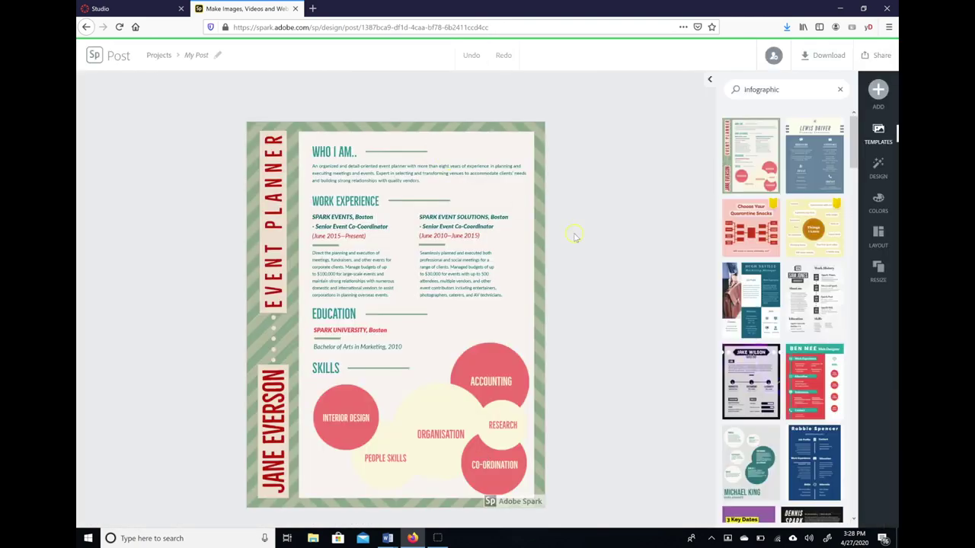
click(543, 160)
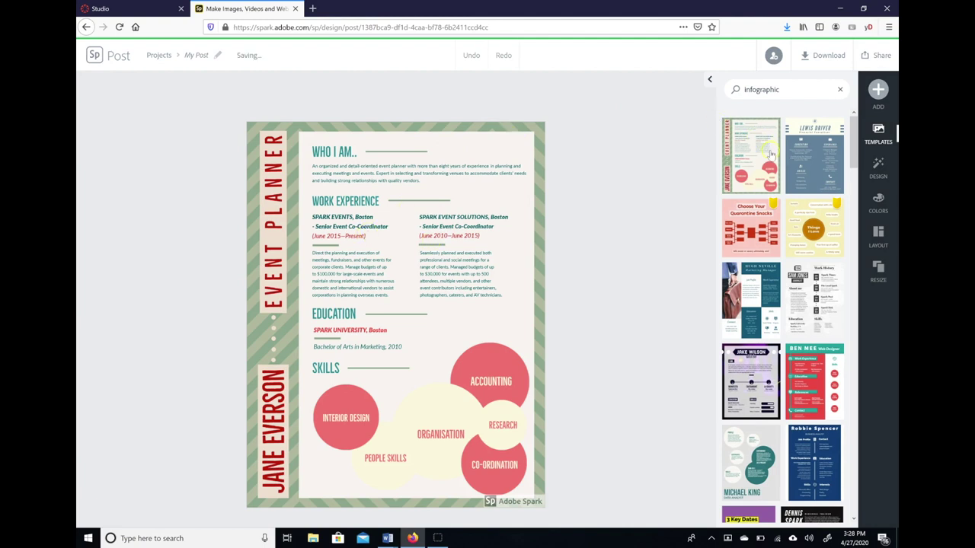
click(823, 160)
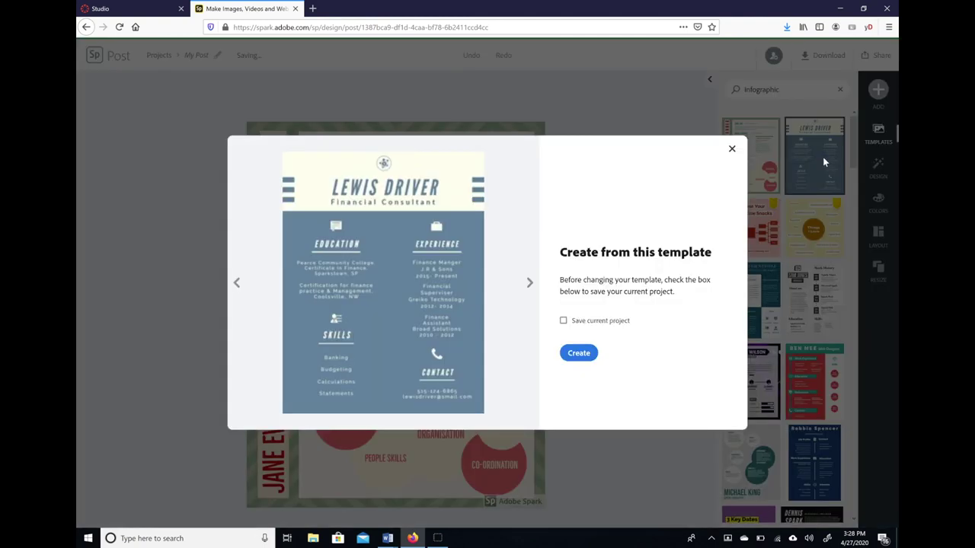
click(731, 150)
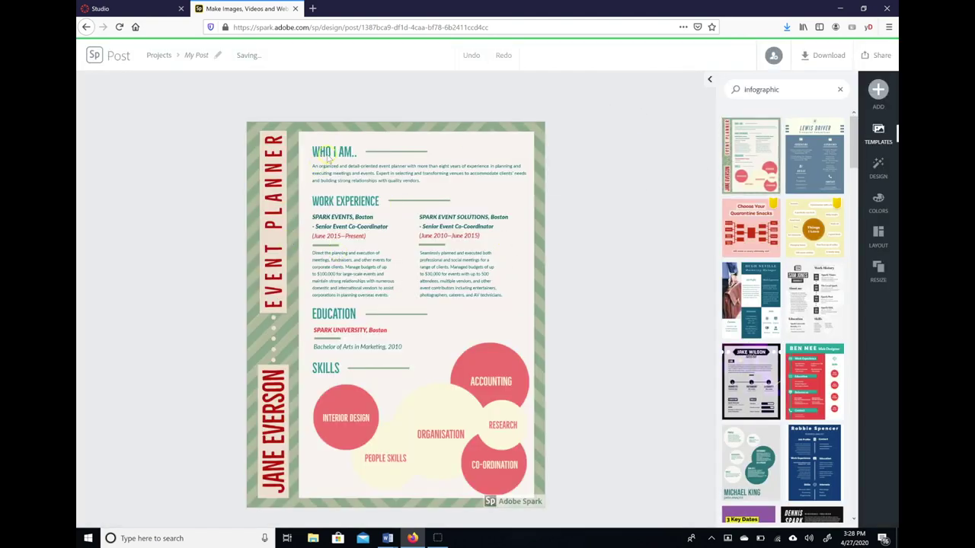
click(281, 194)
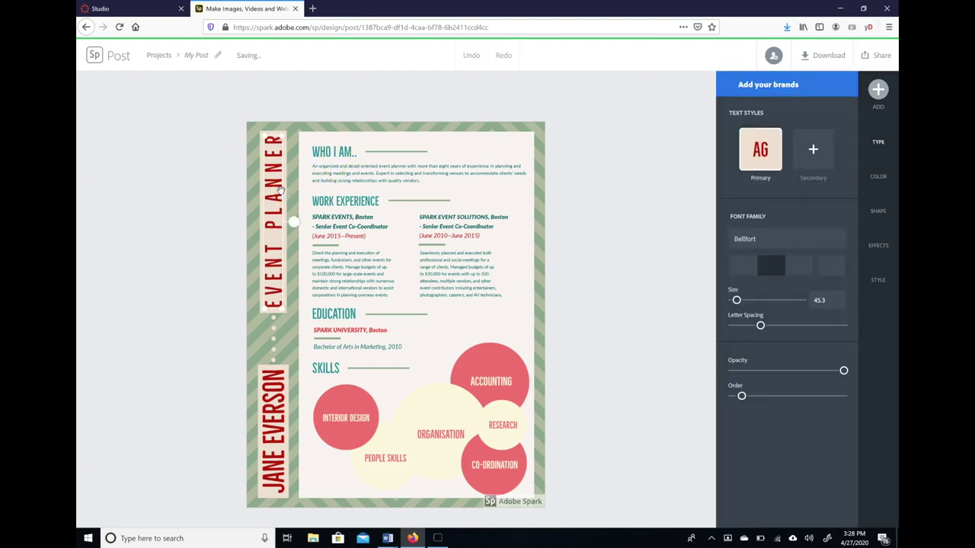
Replace the vertical EVENT PLANNER label text with 'Example Infographic'.
click(280, 191)
triple_click(411, 255)
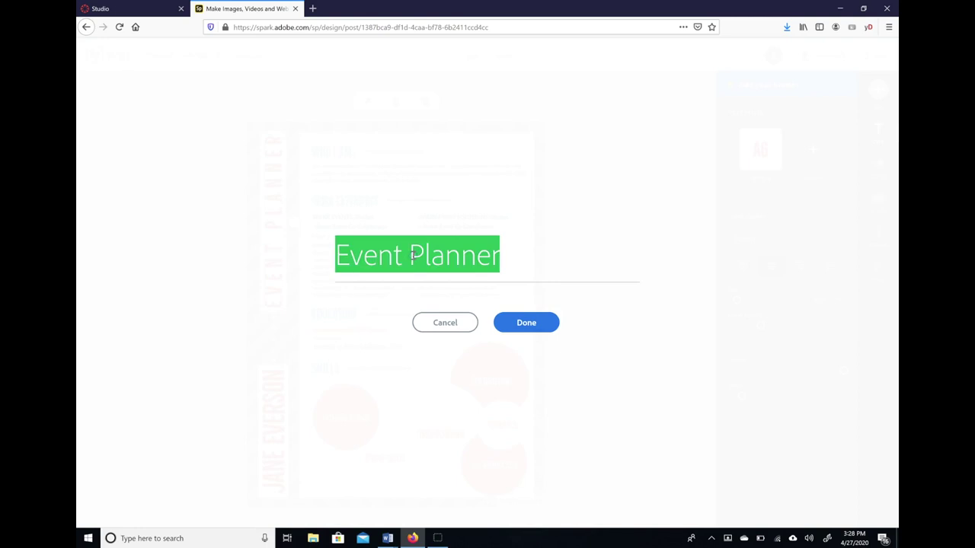
text(Example Info)
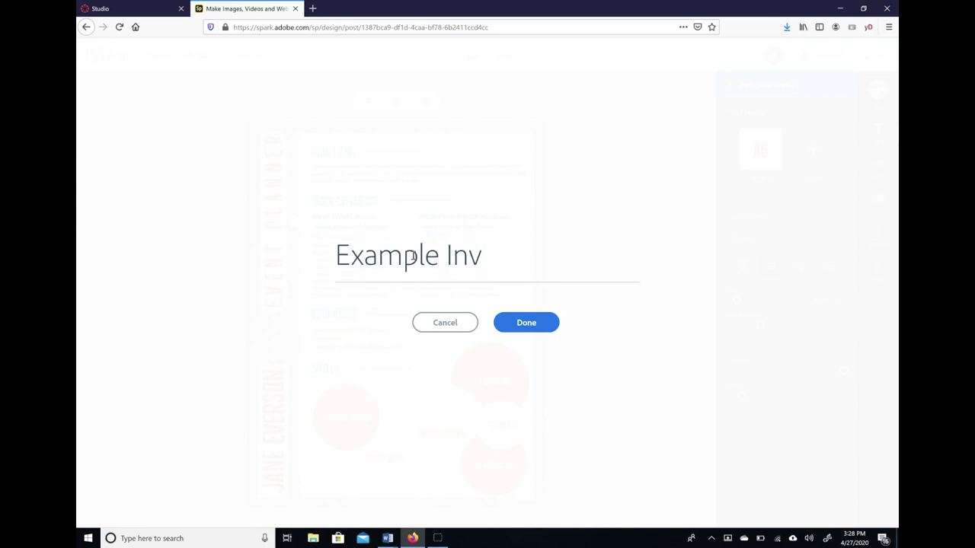
text(graphic)
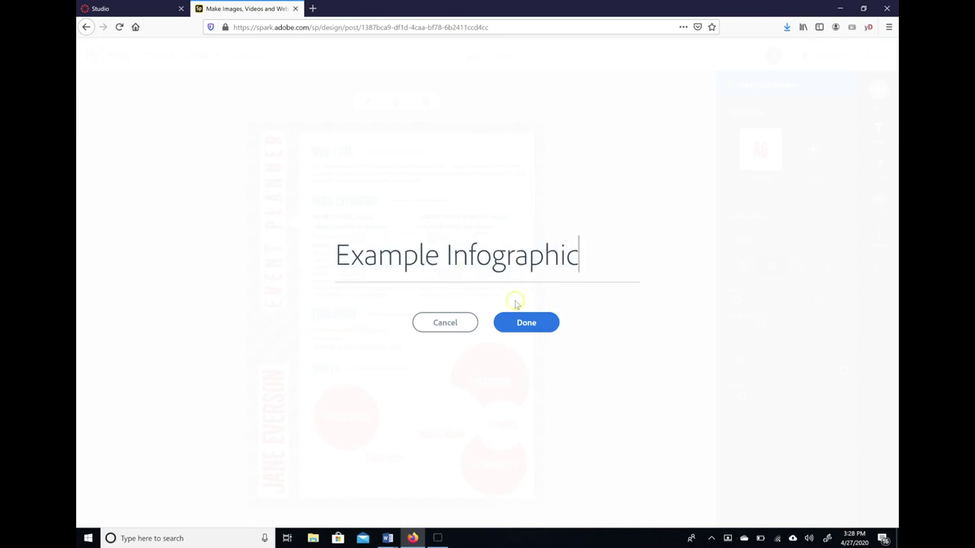
click(516, 322)
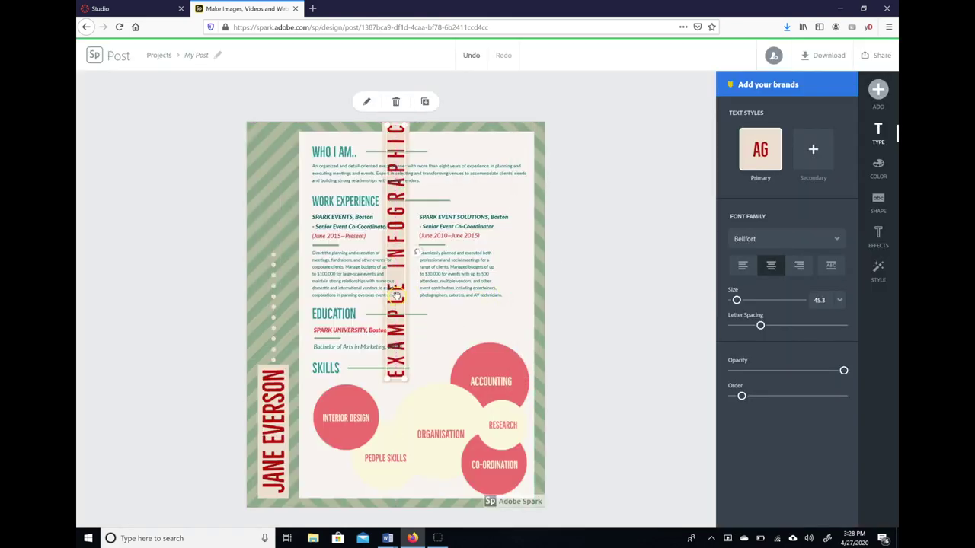
Move the label to the top of the left stripe and shrink its text size to 33.
drag(332, 290, 270, 311)
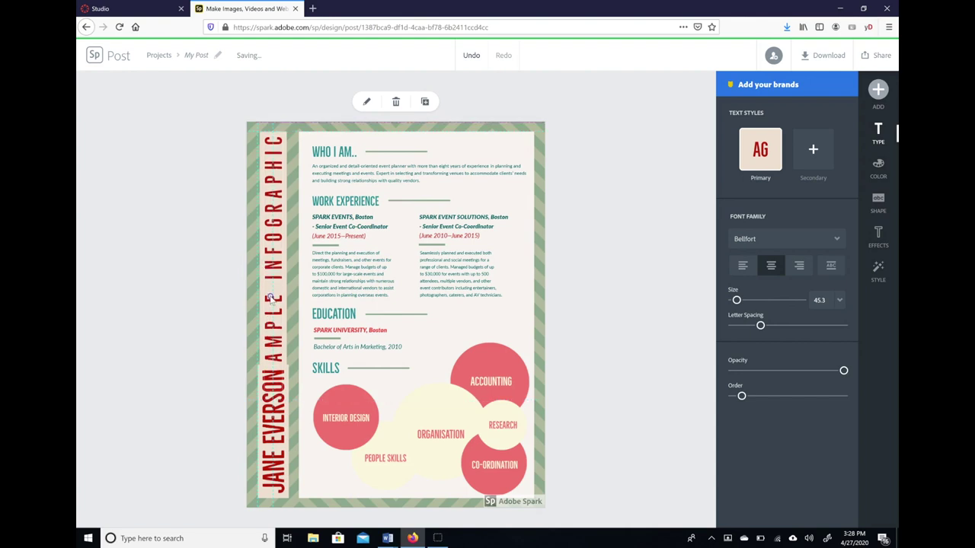
drag(270, 303, 268, 302)
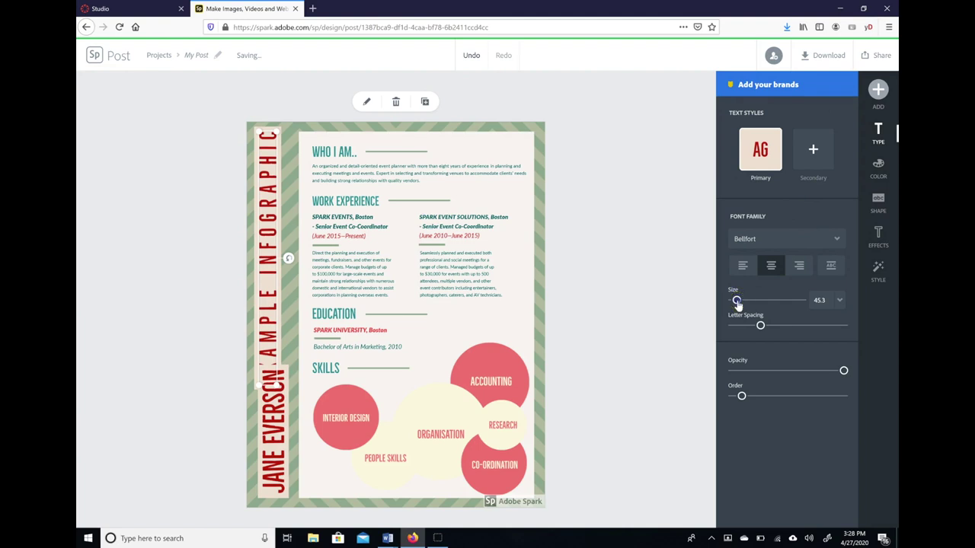
drag(736, 301, 736, 304)
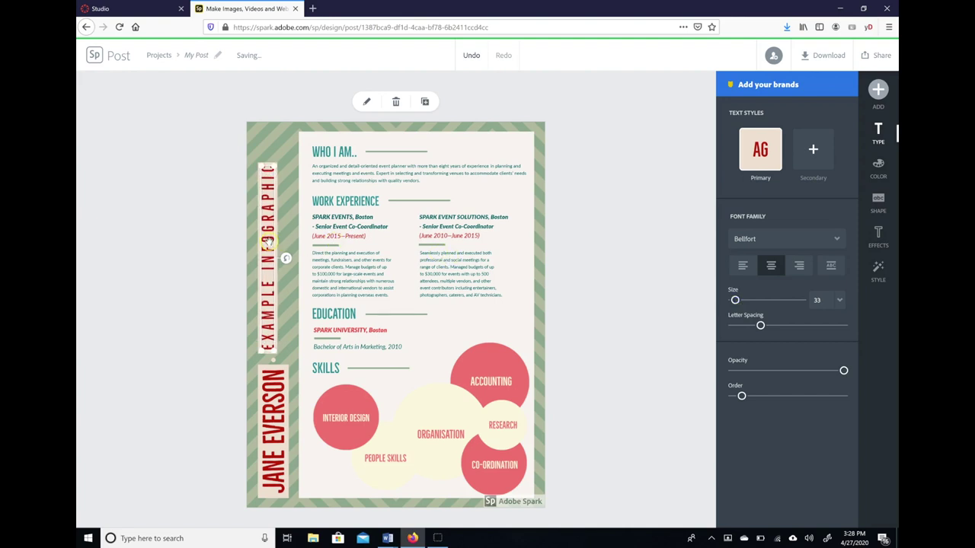
drag(275, 219, 274, 221)
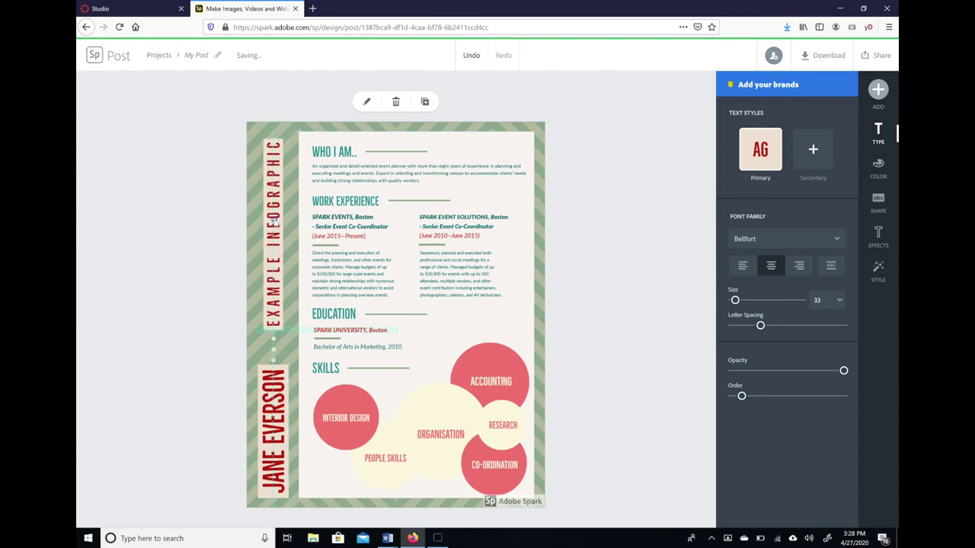
Change the side name label to 'Your Name' and drag it to the bottom of the left border.
double_click(276, 403)
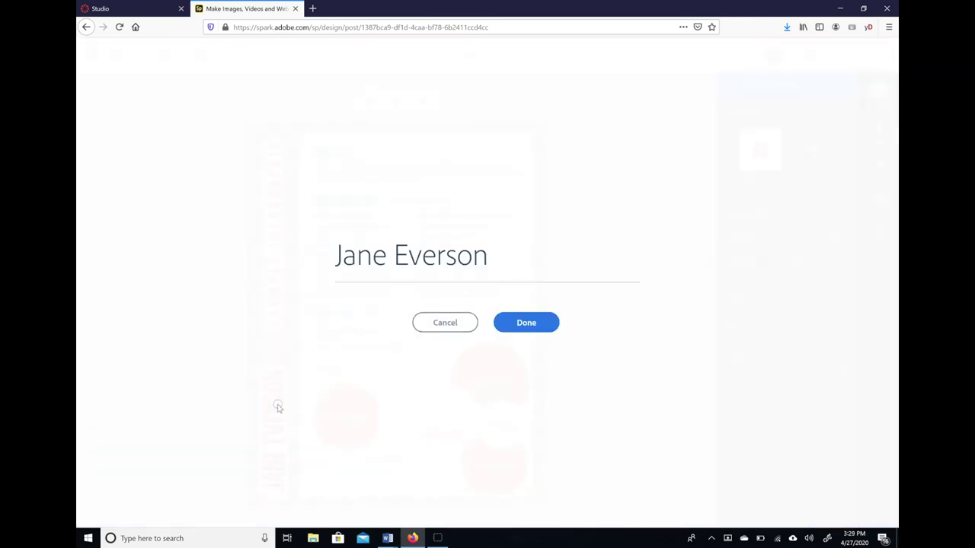
triple_click(453, 257)
triple_click(453, 257)
text(Y)
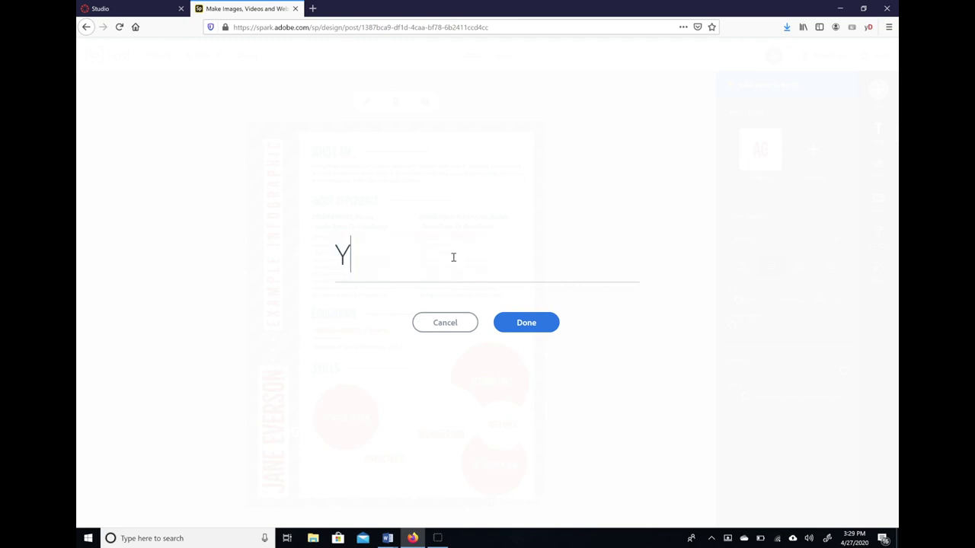
text(our Name)
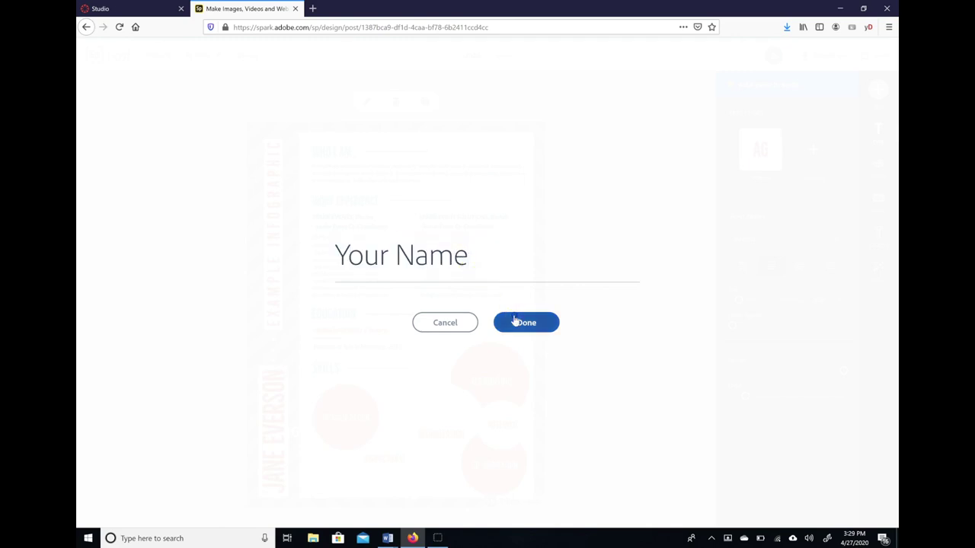
click(514, 321)
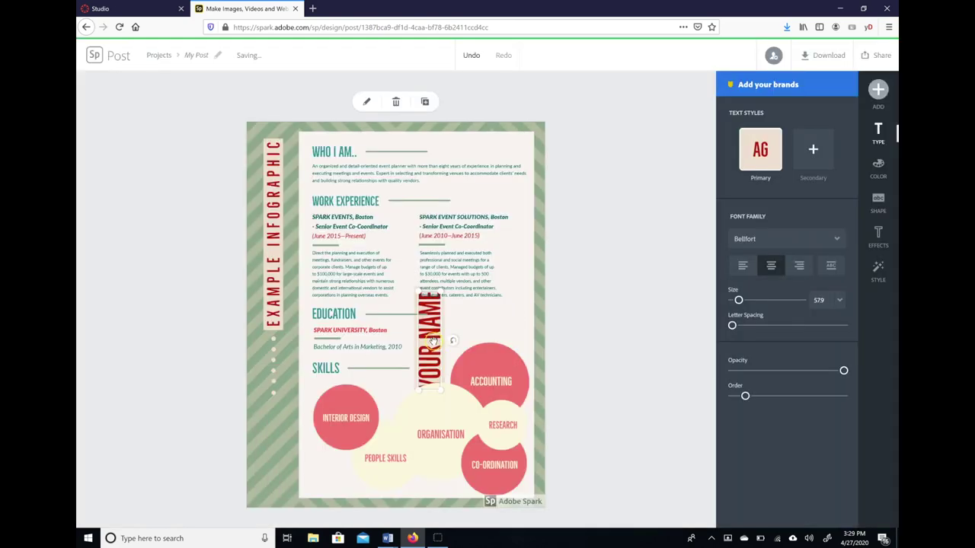
drag(439, 359, 285, 448)
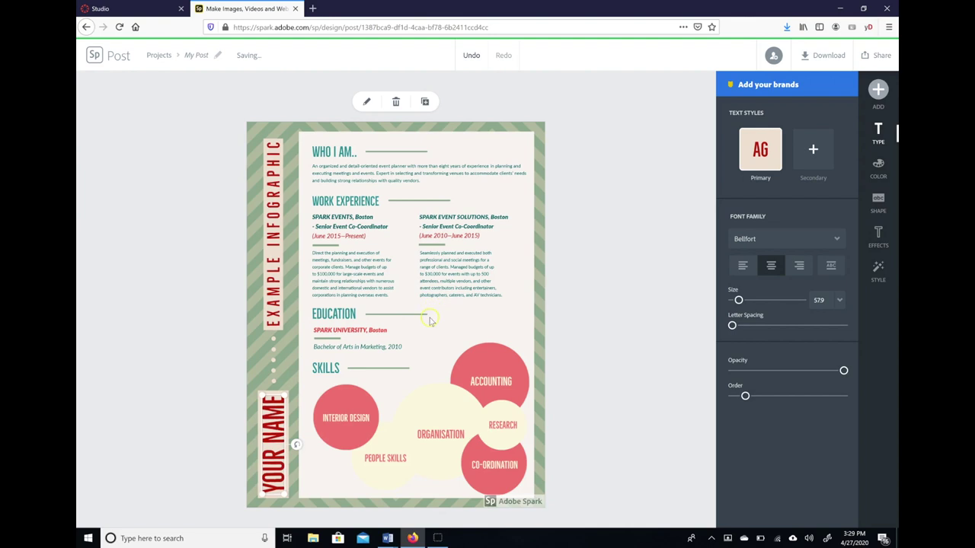
Set the content panel's opacity to about 87% and change its colour from teal to cream.
click(522, 281)
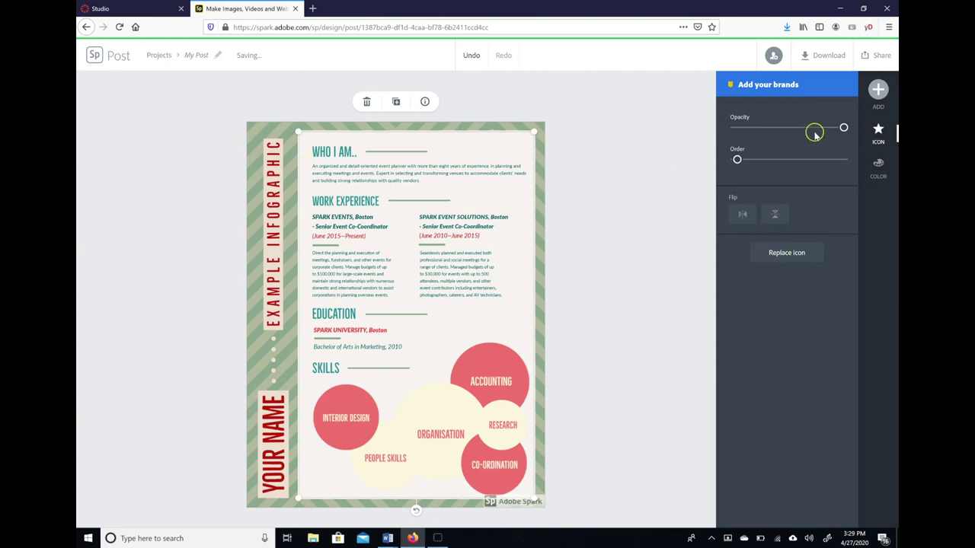
drag(840, 129, 743, 143)
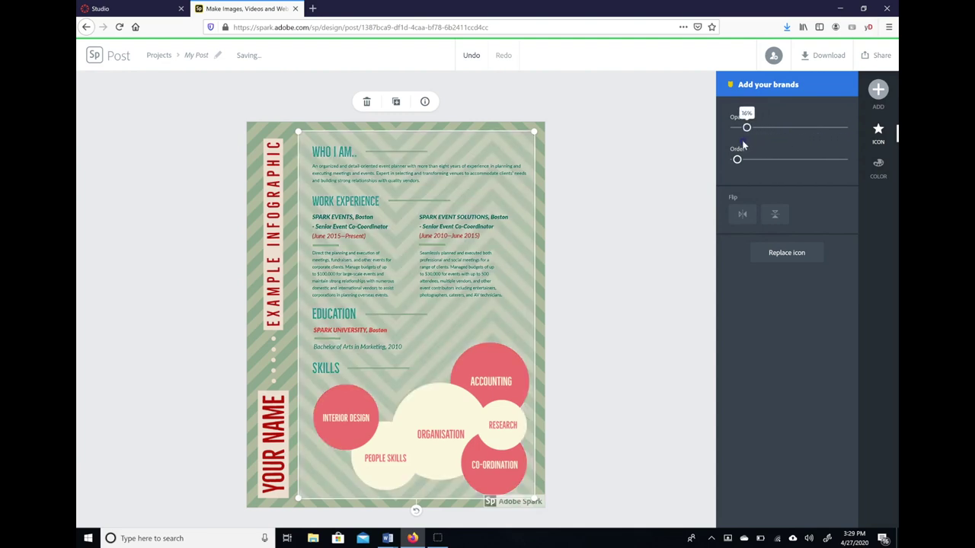
drag(800, 127, 836, 142)
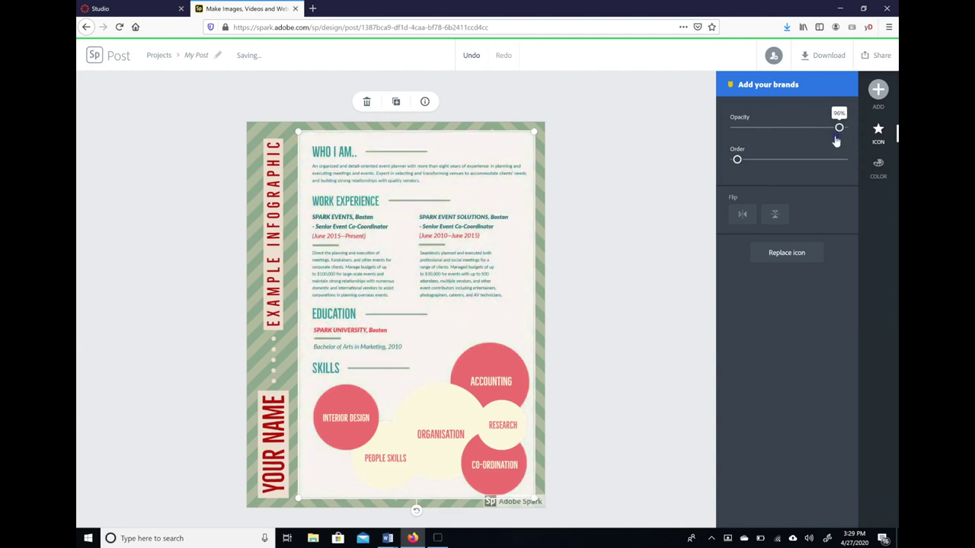
click(878, 166)
click(787, 197)
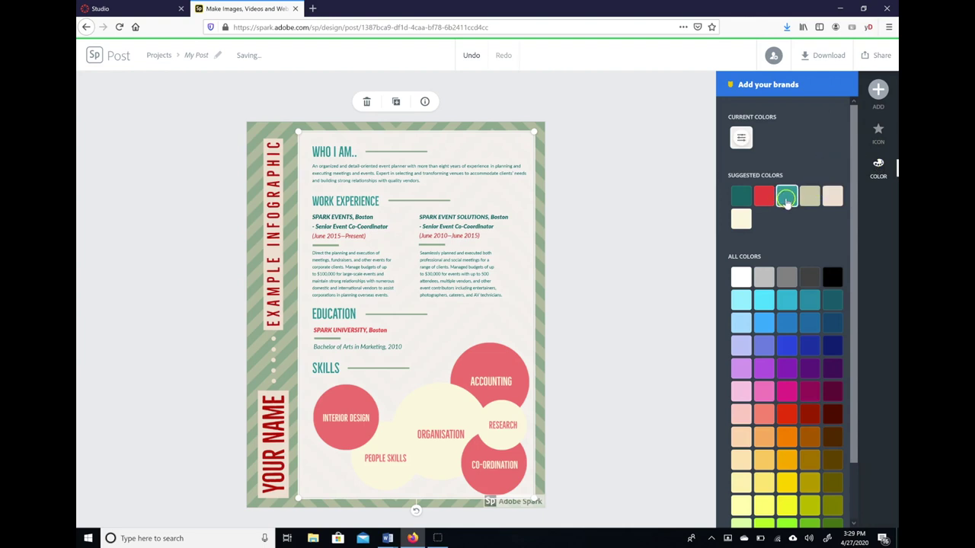
click(786, 197)
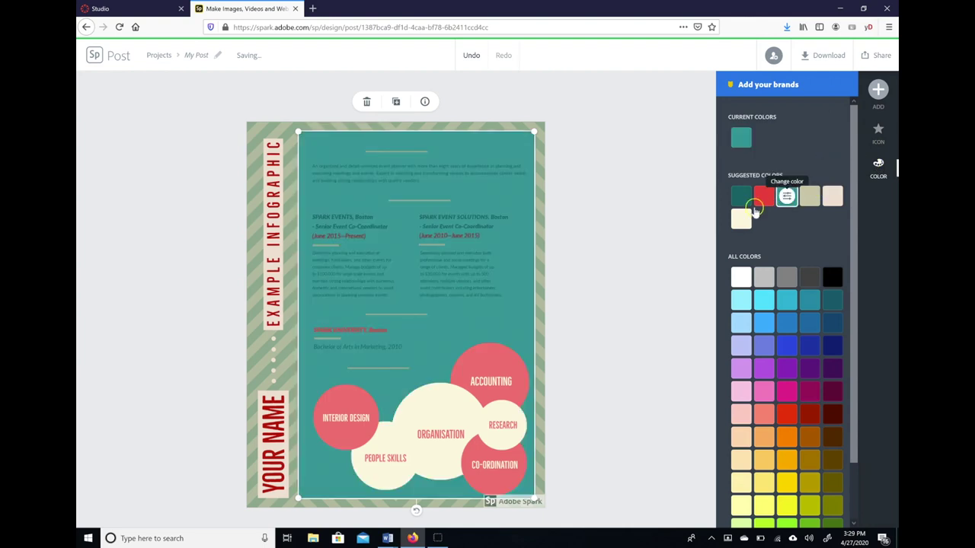
click(741, 219)
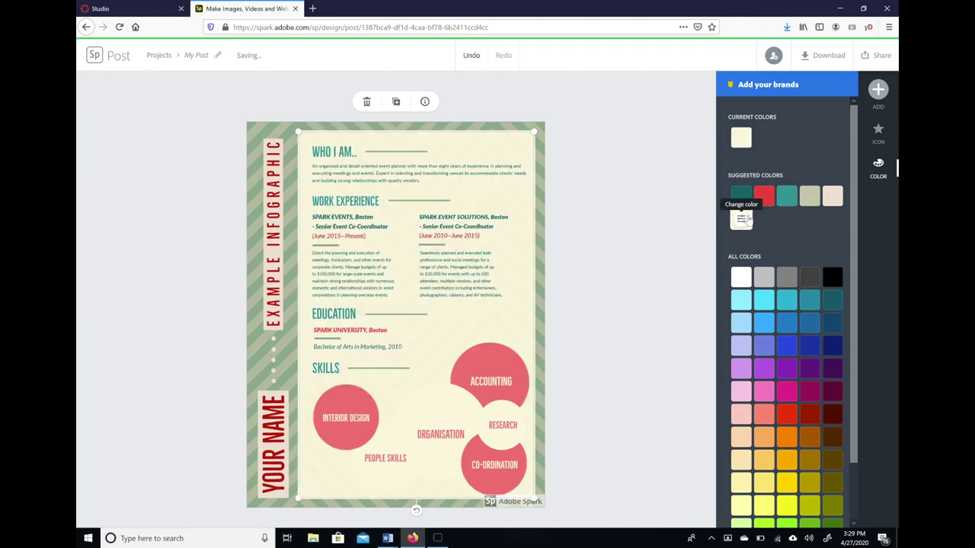
click(856, 87)
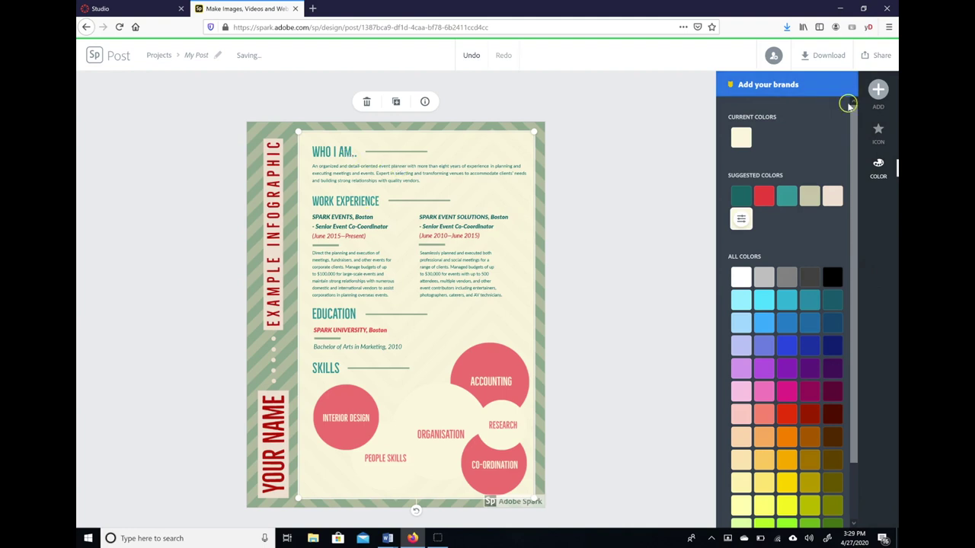
click(878, 92)
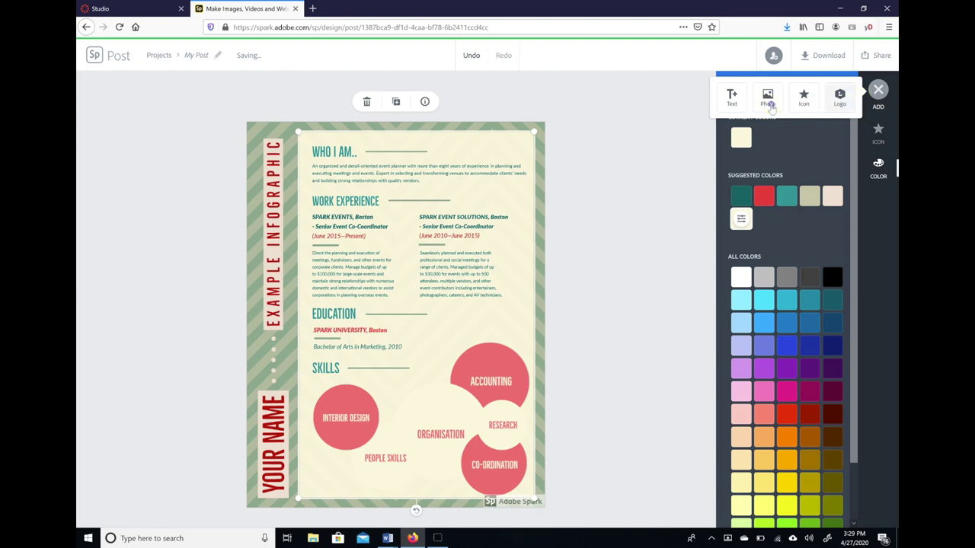
Choose Photo from the ADD + menu to show the image source options.
click(769, 99)
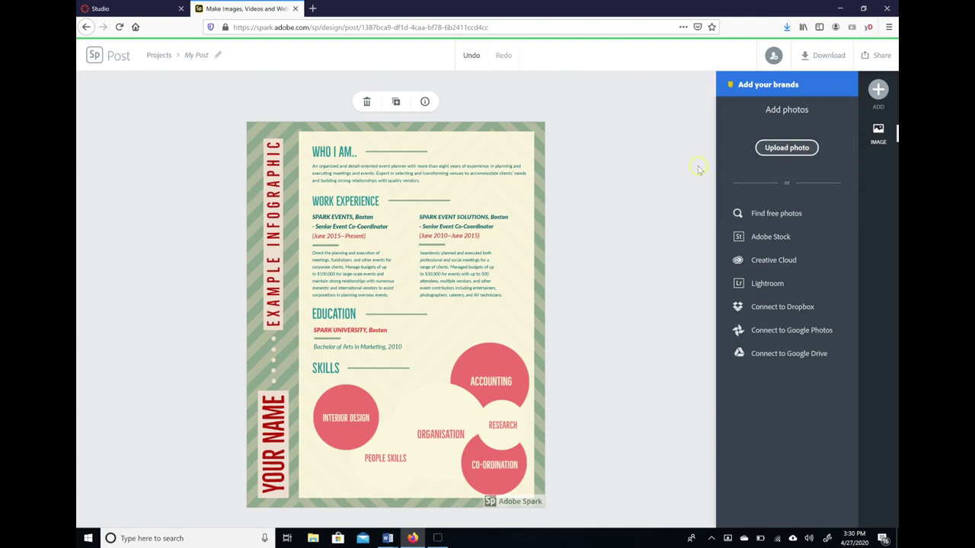
Download the poster as My Post.pdf and open it in Adobe Acrobat Reader DC.
click(827, 58)
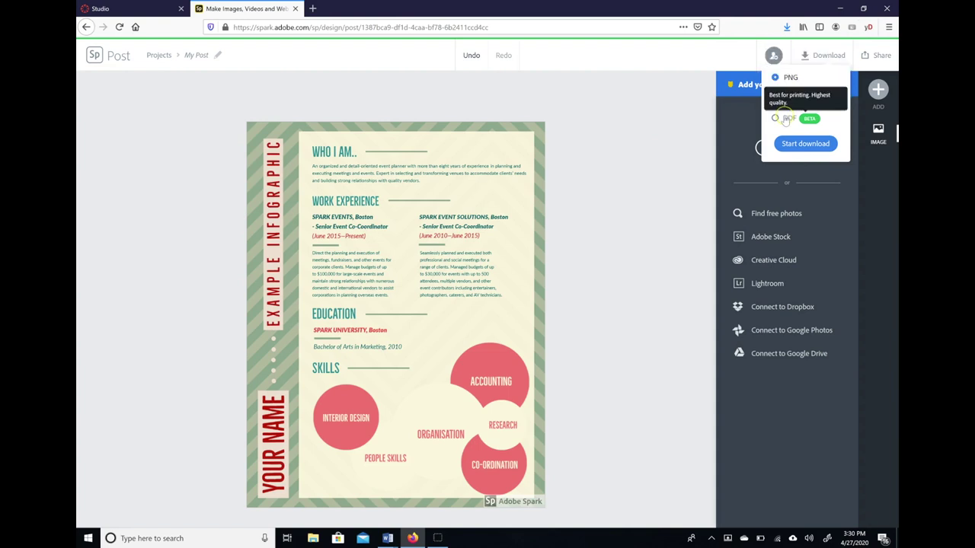
click(785, 119)
click(806, 143)
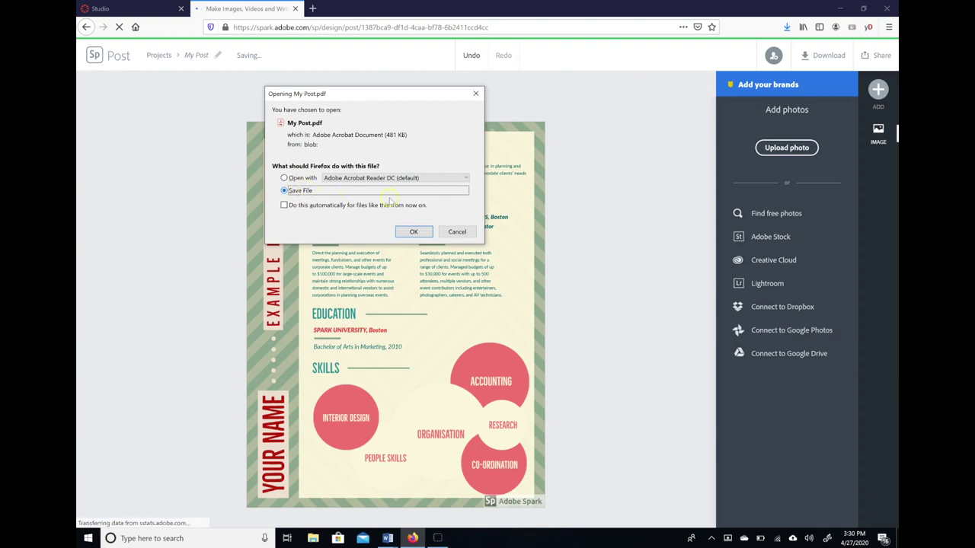
click(305, 178)
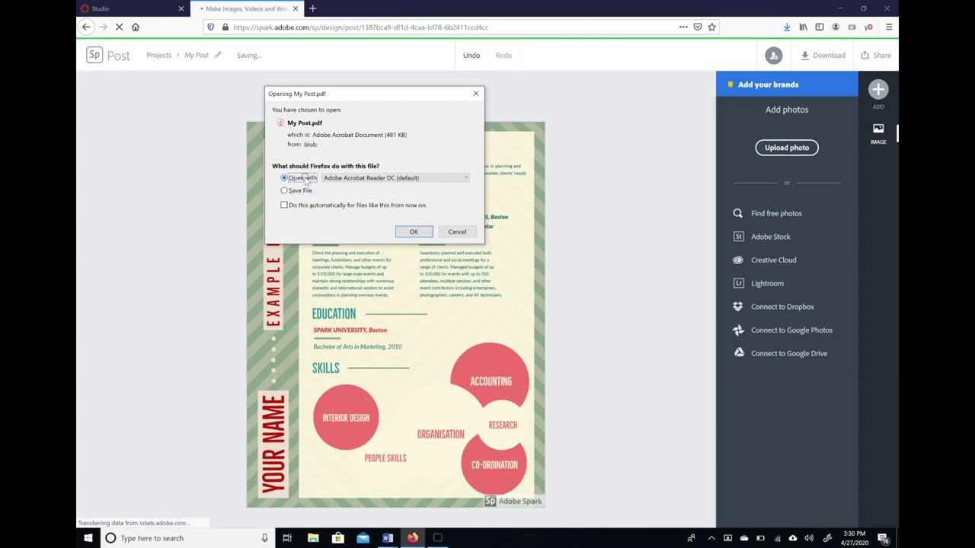
click(414, 231)
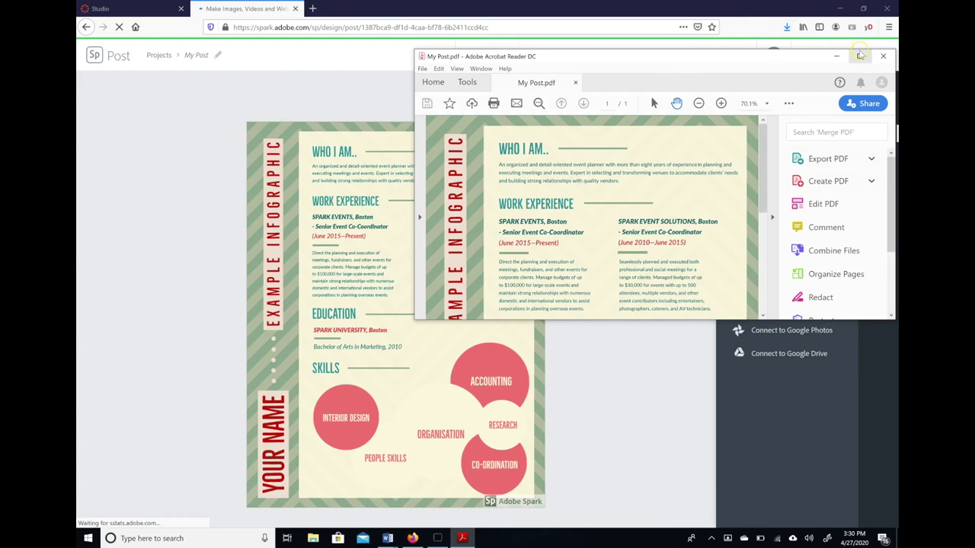
Maximise Acrobat Reader, scroll through the PDF, cancel a File > Save As, and close the viewer.
click(859, 56)
scroll(459, 185, down, 3)
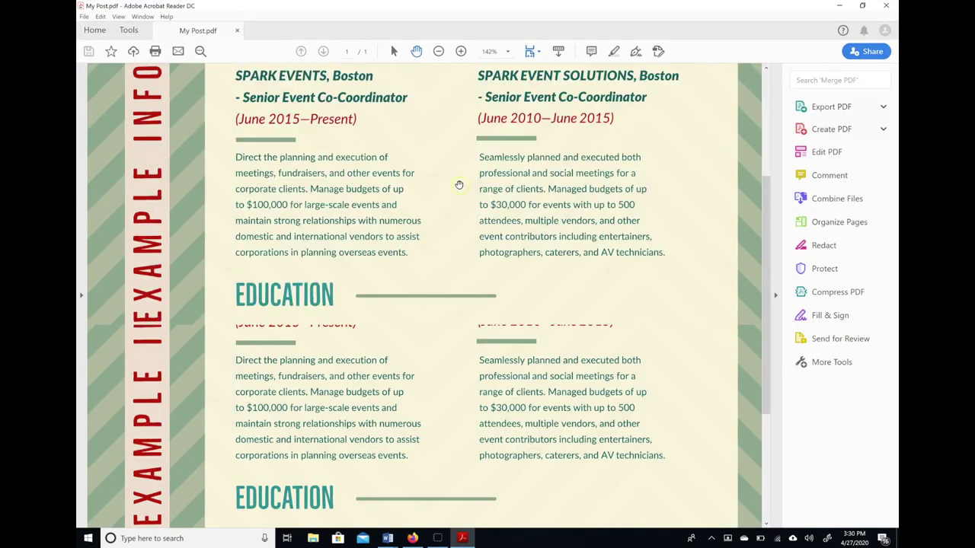
scroll(459, 185, down, 5)
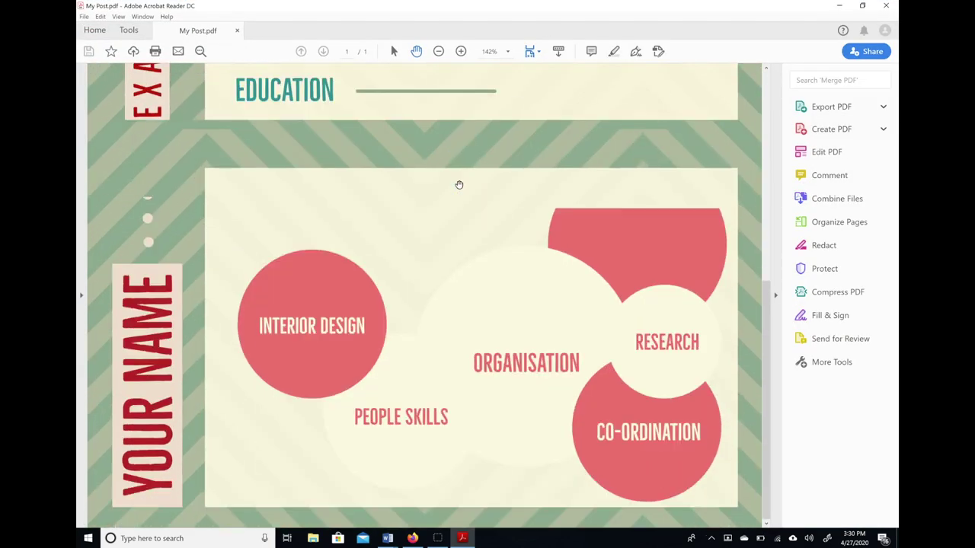
scroll(459, 185, up, 5)
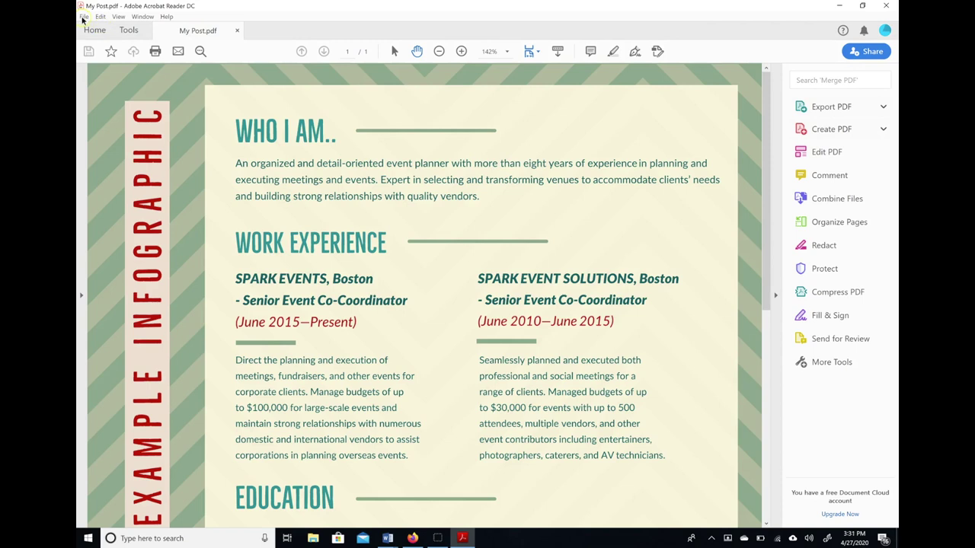
click(84, 16)
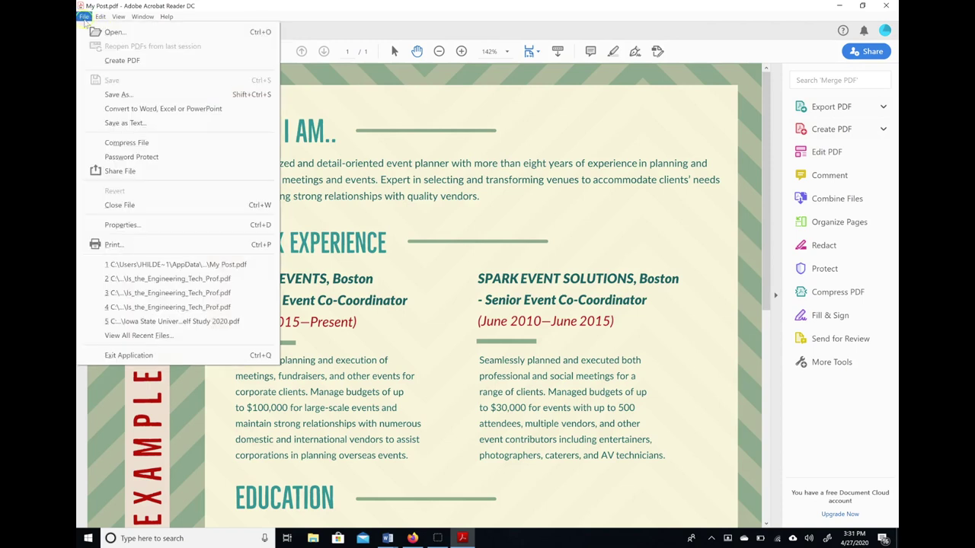
click(126, 95)
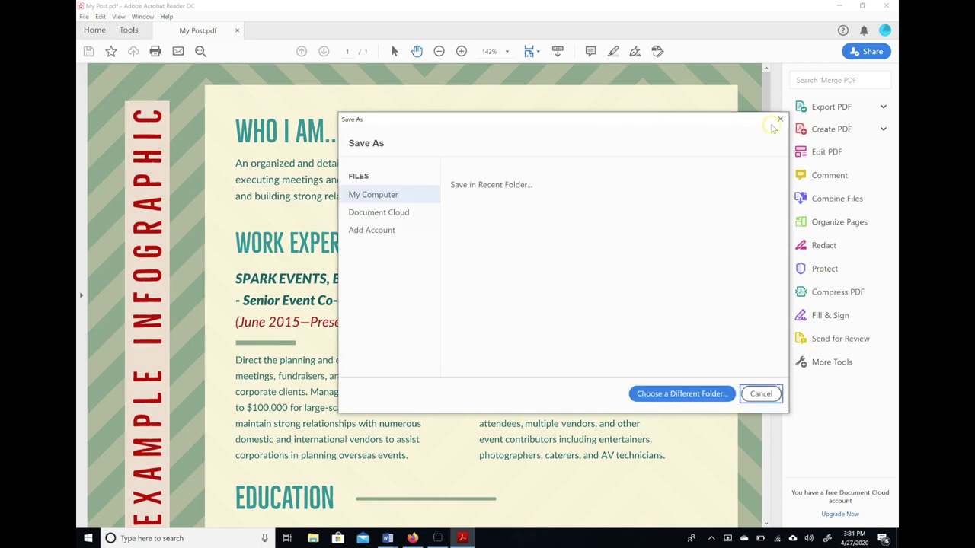
click(779, 120)
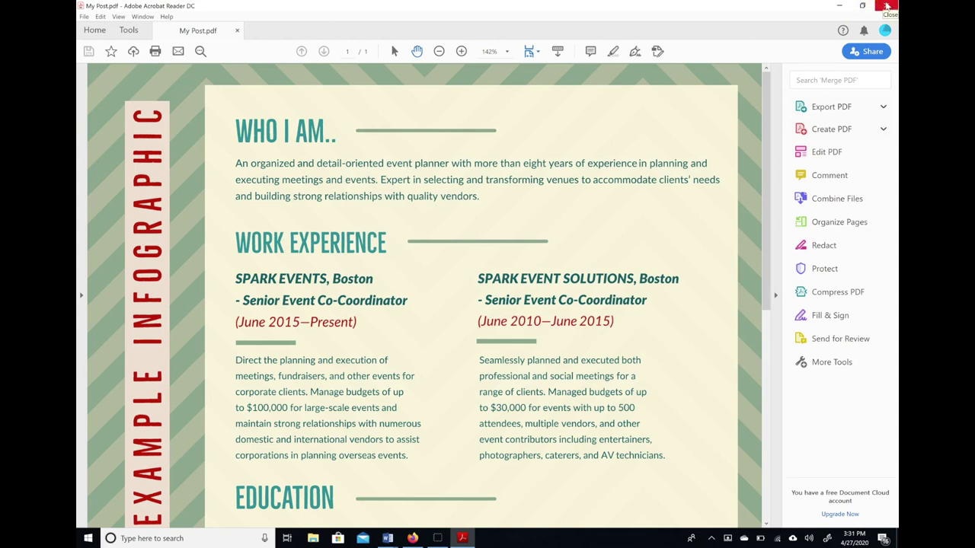
click(887, 7)
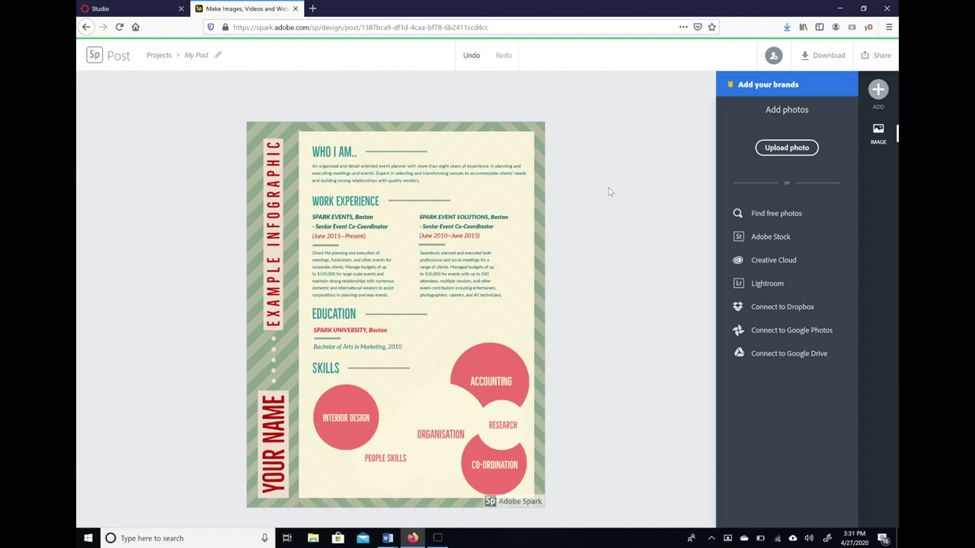
Return to the Spark Post editor in Firefox showing the finished cream-panelled poster.
click(148, 117)
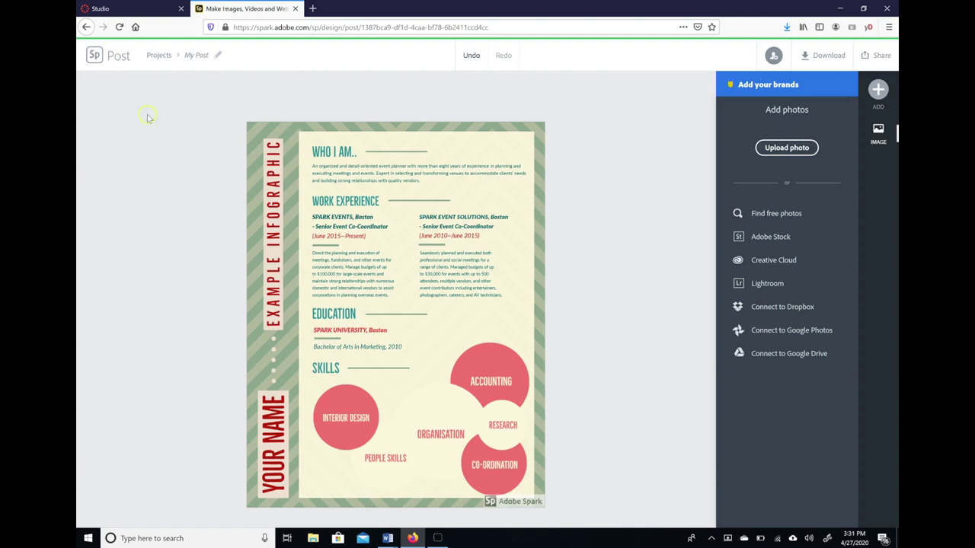